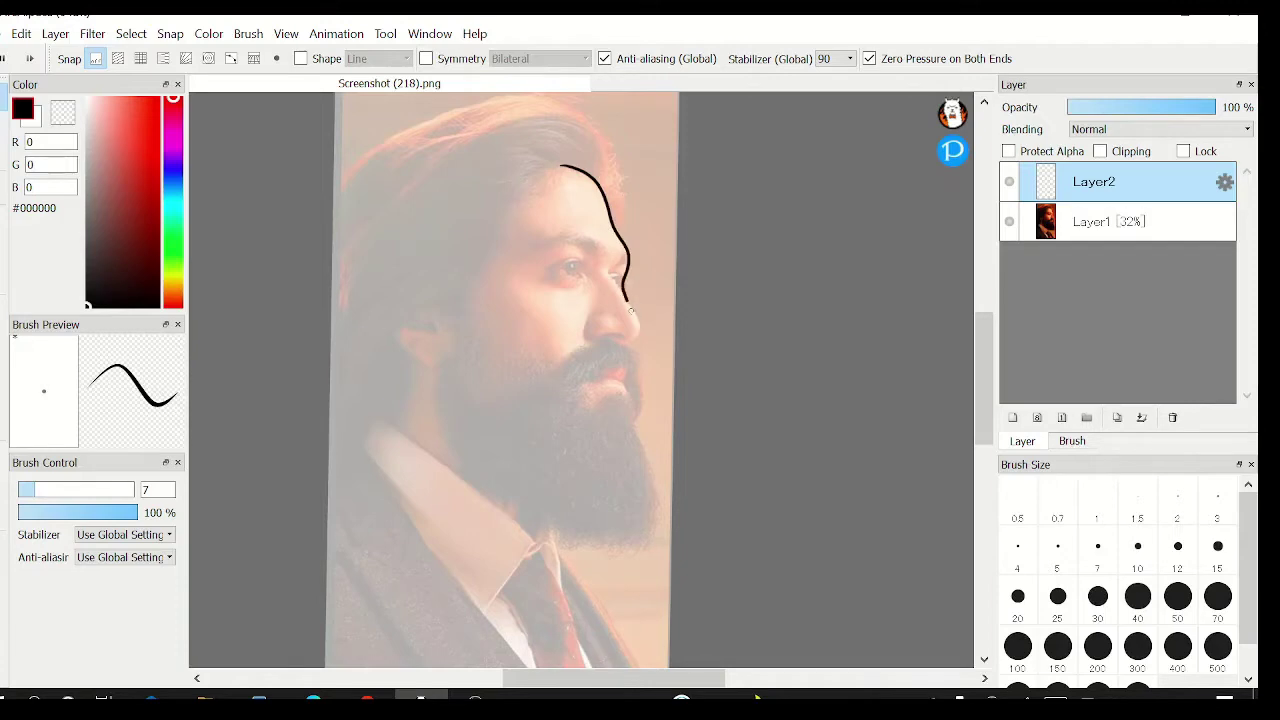
Trace the man's profile, nose, moustache, lips, beard, hair, ear and eyes in black over the faded photo, using a 7-size brush
mouse_move(618, 341)
left_mouse_down()
mouse_move(586, 326)
mouse_move(616, 344)
mouse_move(575, 352)
mouse_move(554, 411)
mouse_move(630, 363)
left_mouse_up()
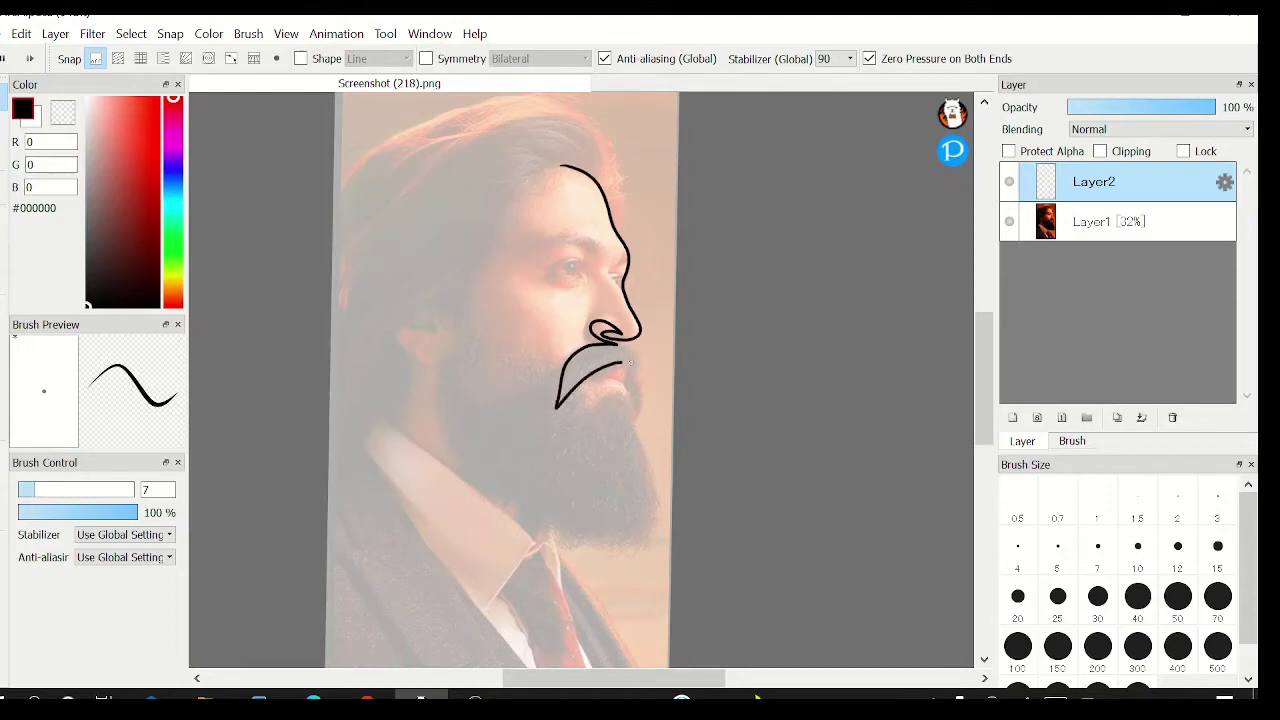
left_click_drag(643, 414, 644, 376)
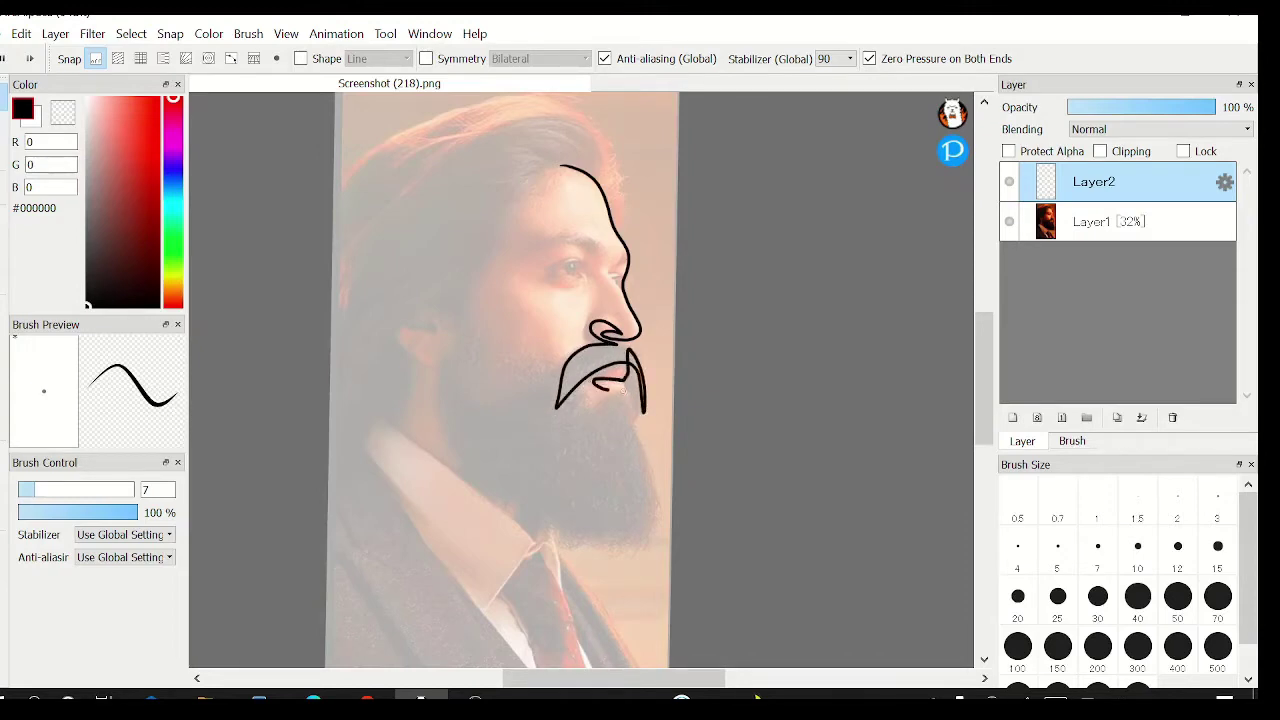
mouse_move(622, 391)
left_mouse_down()
mouse_move(624, 378)
mouse_move(636, 424)
left_mouse_up()
mouse_move(649, 476)
left_mouse_down()
mouse_move(652, 528)
mouse_move(638, 539)
mouse_move(570, 533)
mouse_move(497, 498)
mouse_move(448, 433)
mouse_move(451, 296)
mouse_move(394, 335)
mouse_move(436, 365)
mouse_move(443, 330)
mouse_move(434, 317)
mouse_move(418, 331)
mouse_move(437, 307)
mouse_move(380, 343)
mouse_move(354, 422)
mouse_move(336, 175)
mouse_move(357, 154)
mouse_move(410, 126)
mouse_move(514, 104)
mouse_move(598, 141)
mouse_move(620, 218)
mouse_move(564, 168)
mouse_move(531, 186)
mouse_move(497, 263)
mouse_move(498, 334)
mouse_move(560, 390)
left_mouse_up()
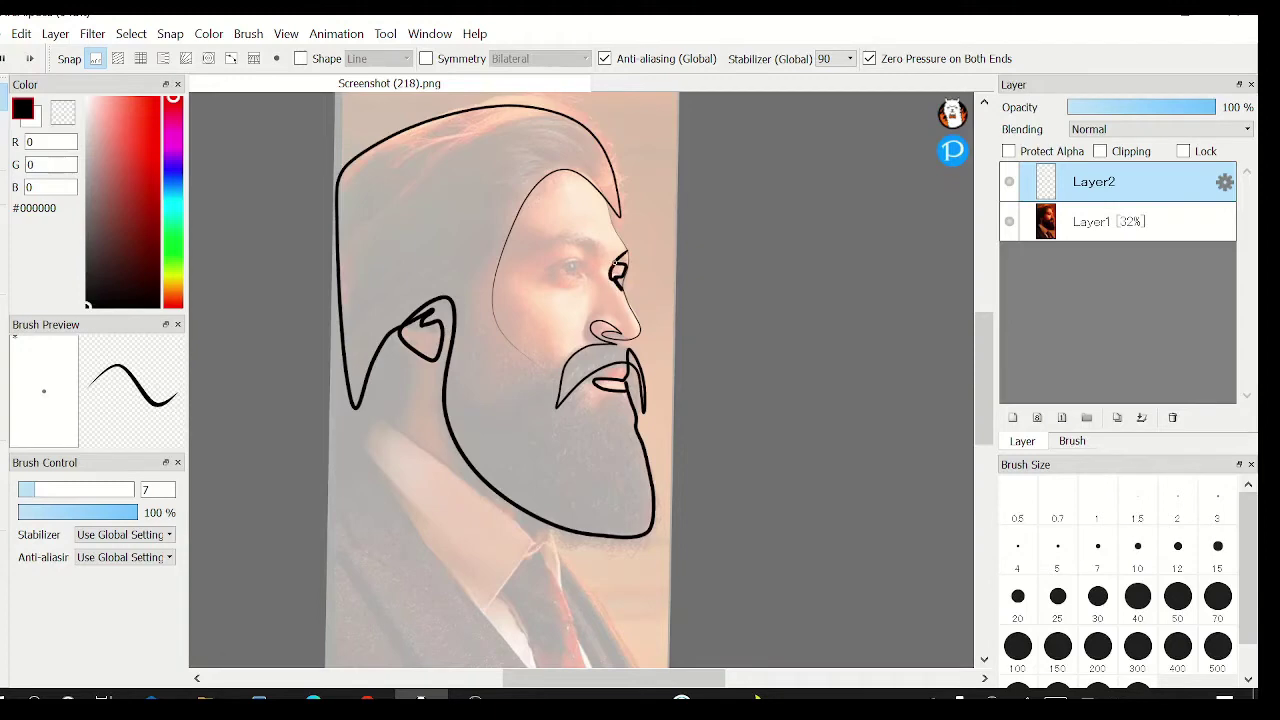
mouse_move(613, 264)
left_mouse_down()
mouse_move(560, 238)
mouse_move(526, 260)
mouse_move(562, 242)
mouse_move(593, 263)
mouse_move(566, 258)
mouse_move(566, 282)
left_mouse_up()
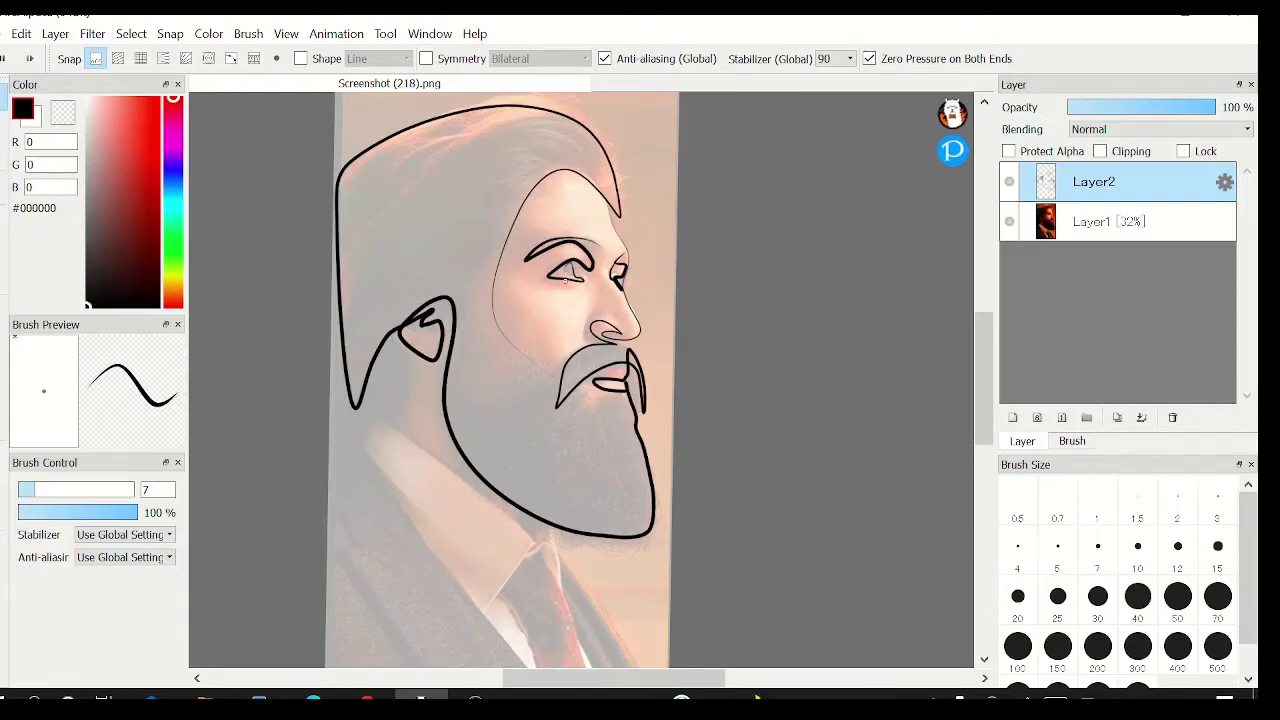
Hide the Layer1 reference photo to review the line art alone, and show the photo again
left_click(1106, 222)
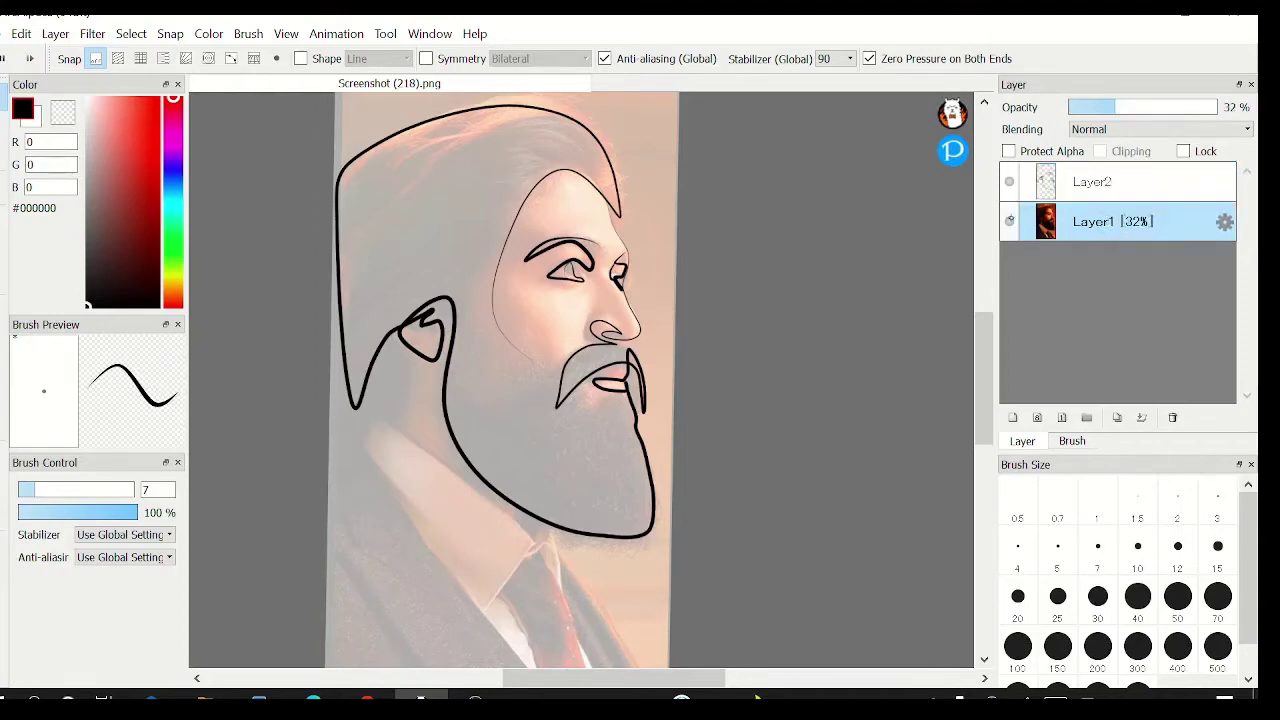
left_click(1009, 221)
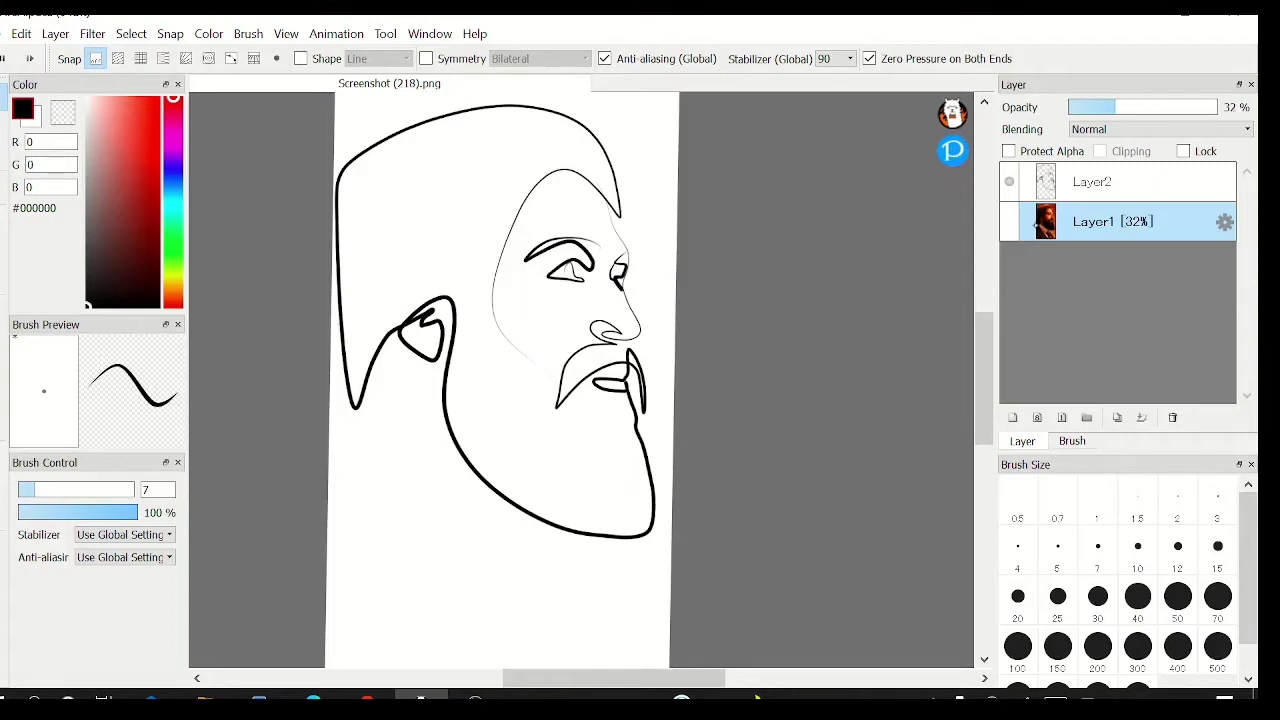
left_click(1009, 221)
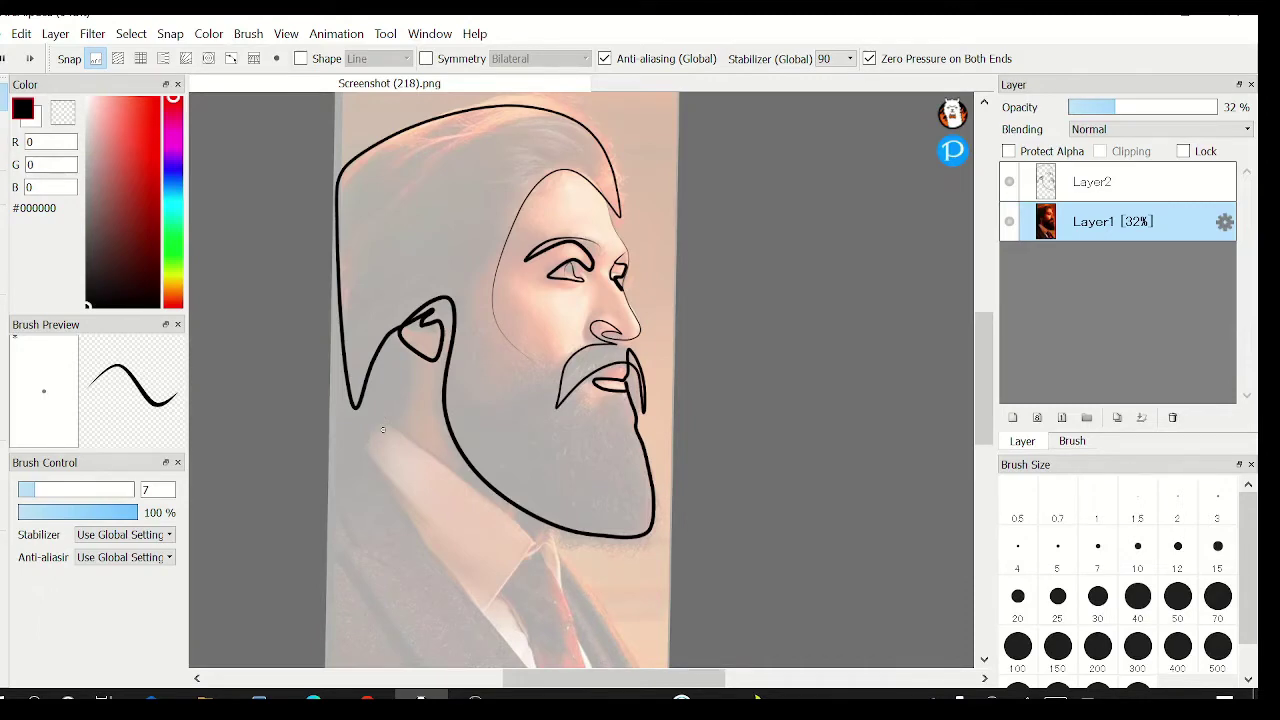
left_click(20, 33)
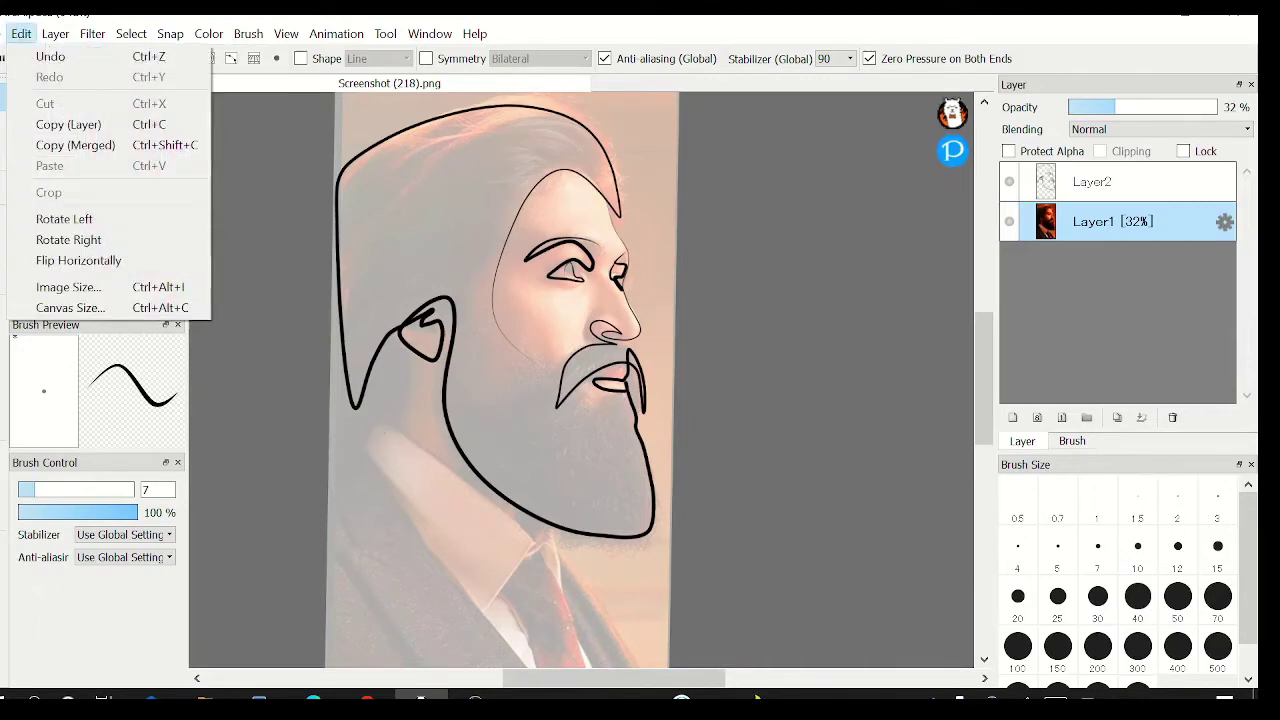
left_click(20, 33)
Trace the shirt collar, jacket lapels, tie and neck on Layer2, redoing the collar line
left_click(1131, 193)
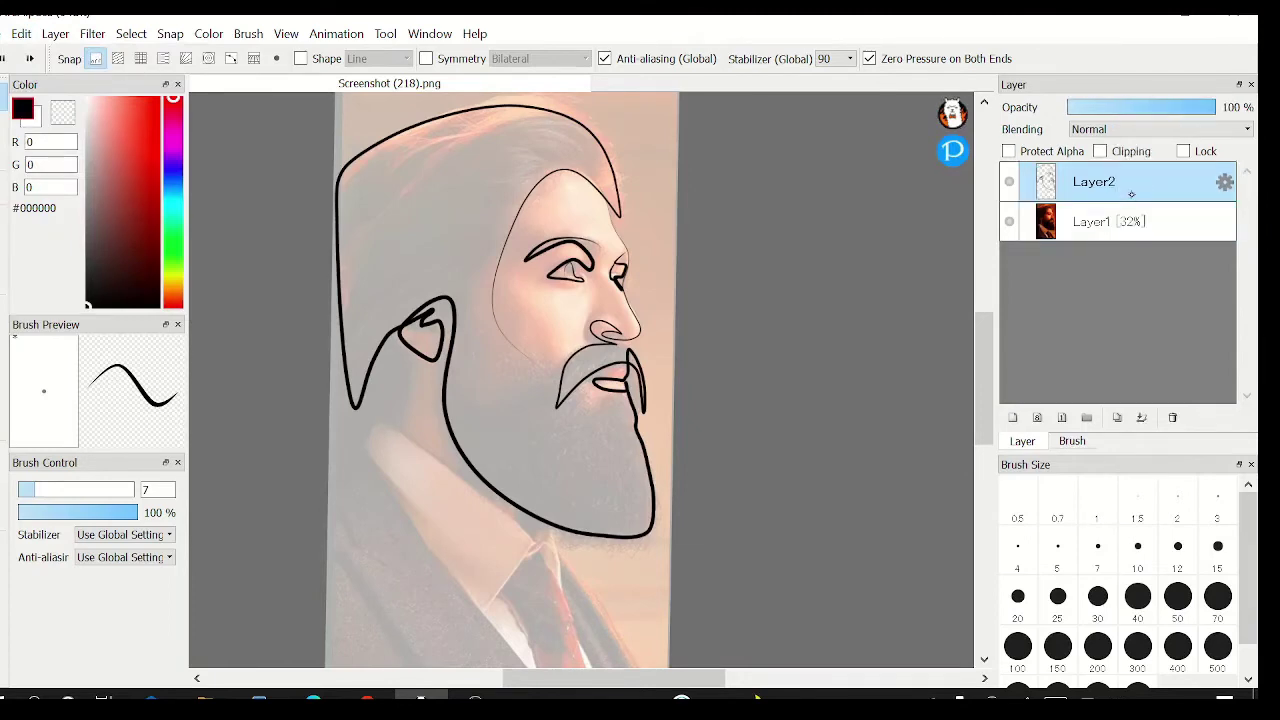
mouse_move(362, 442)
left_mouse_down()
mouse_move(434, 454)
mouse_move(522, 540)
mouse_move(478, 628)
mouse_move(361, 443)
mouse_move(337, 477)
mouse_move(339, 524)
mouse_move(406, 645)
mouse_move(440, 667)
mouse_move(527, 665)
mouse_move(482, 615)
mouse_move(554, 529)
mouse_move(559, 591)
mouse_move(563, 561)
mouse_move(632, 660)
mouse_move(587, 668)
mouse_move(560, 583)
mouse_move(529, 634)
mouse_move(510, 606)
mouse_move(543, 544)
mouse_move(546, 618)
left_mouse_up()
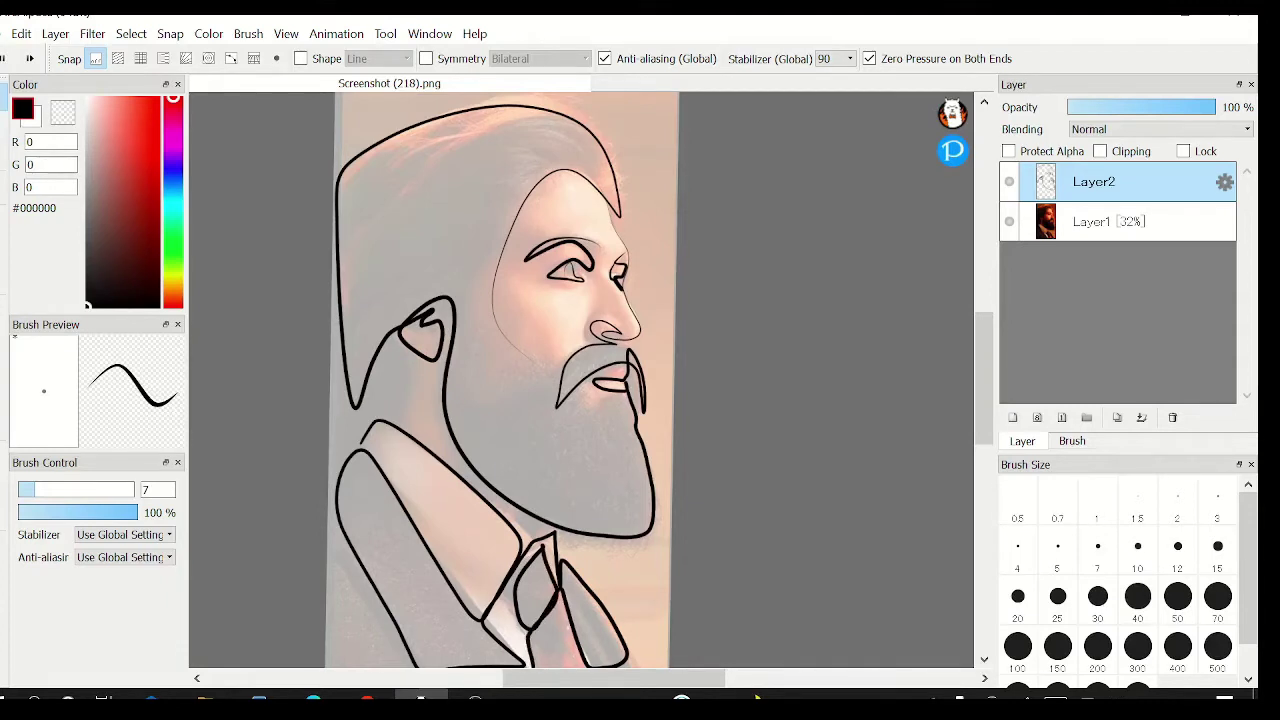
key("ctrl+z")
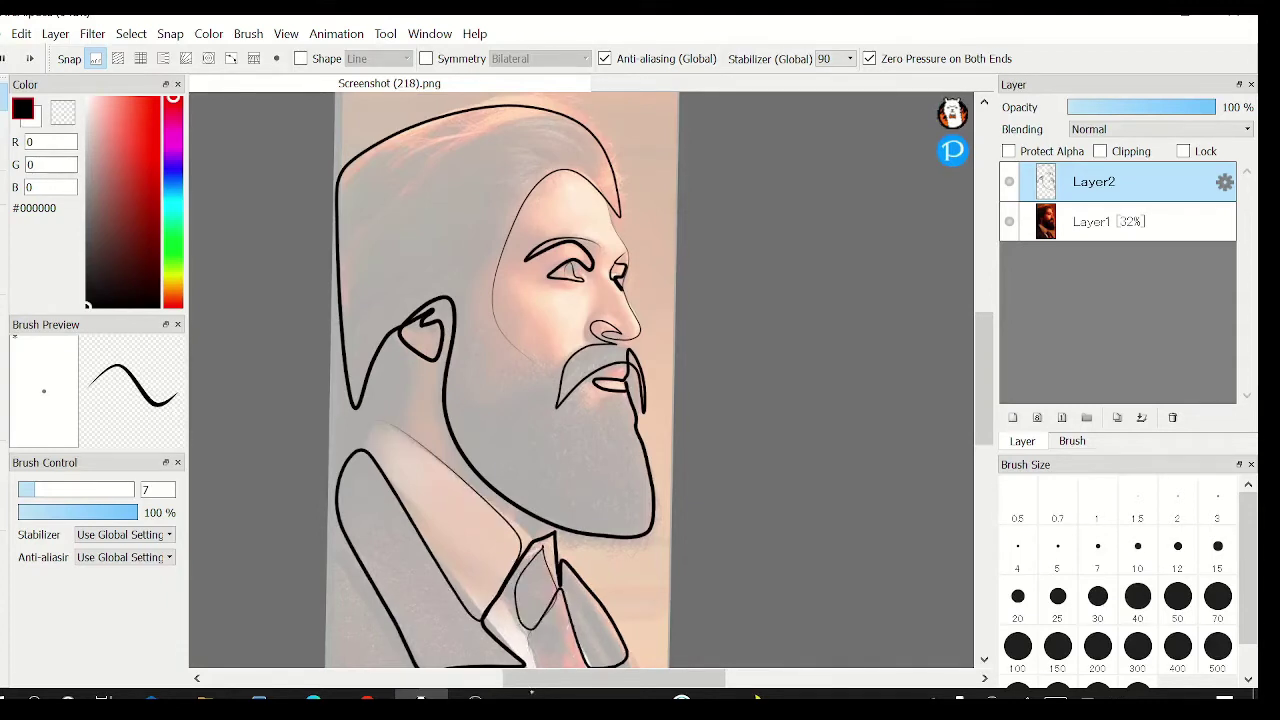
mouse_move(410, 403)
left_mouse_down()
mouse_move(370, 439)
mouse_move(326, 560)
left_mouse_up()
Hide Layer2 and trace a second version of the hair, face profile, ear, beard and mouth on a new layer
left_click(1010, 221)
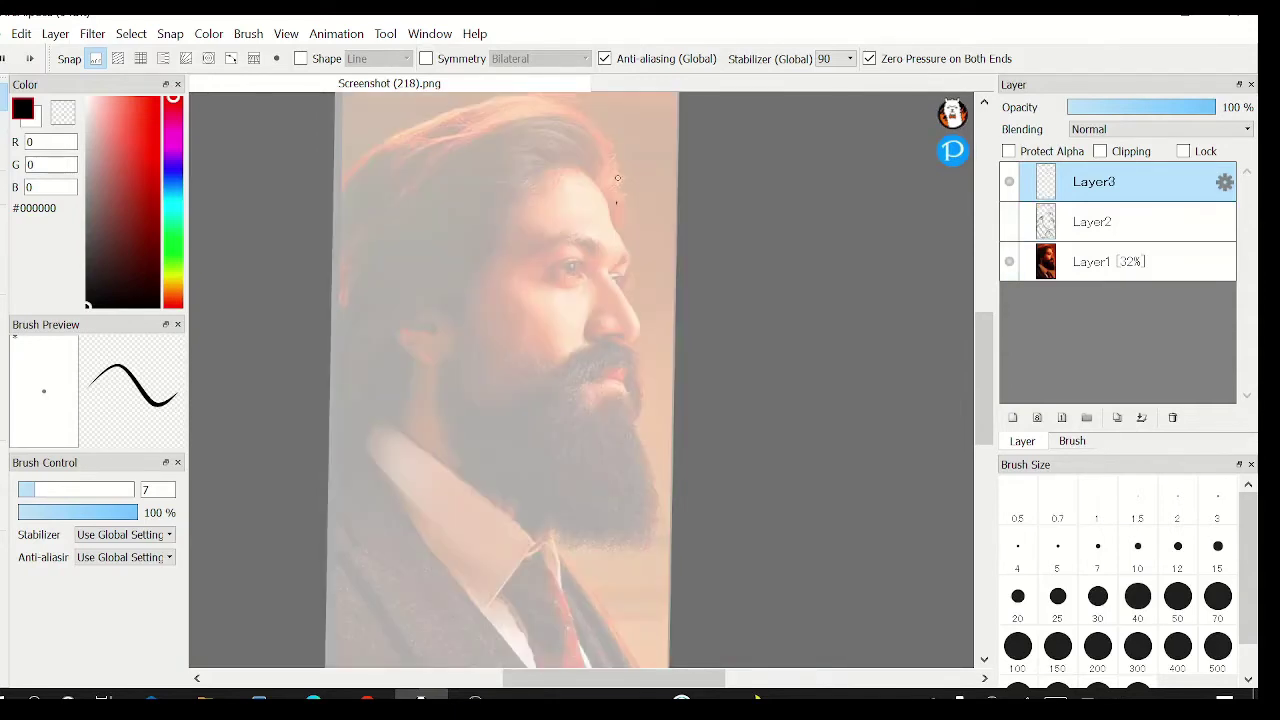
mouse_move(617, 178)
left_mouse_down()
mouse_move(553, 93)
mouse_move(414, 125)
mouse_move(363, 168)
mouse_move(342, 213)
mouse_move(331, 560)
mouse_move(367, 446)
mouse_move(435, 368)
mouse_move(448, 316)
mouse_move(436, 302)
mouse_move(399, 326)
mouse_move(430, 366)
mouse_move(426, 314)
mouse_move(441, 327)
mouse_move(476, 313)
mouse_move(514, 204)
mouse_move(557, 175)
mouse_move(598, 180)
mouse_move(630, 260)
mouse_move(622, 291)
mouse_move(637, 338)
mouse_move(598, 340)
mouse_move(621, 334)
mouse_move(591, 320)
mouse_move(593, 347)
mouse_move(547, 375)
mouse_move(469, 329)
mouse_move(448, 343)
mouse_move(447, 439)
mouse_move(488, 479)
mouse_move(553, 510)
mouse_move(648, 529)
mouse_move(658, 488)
mouse_move(631, 418)
mouse_move(639, 372)
mouse_move(616, 348)
mouse_move(605, 371)
mouse_move(660, 485)
mouse_move(639, 371)
mouse_move(626, 352)
mouse_move(570, 397)
mouse_move(602, 419)
mouse_move(617, 394)
mouse_move(606, 378)
mouse_move(626, 368)
mouse_move(592, 383)
left_mouse_up()
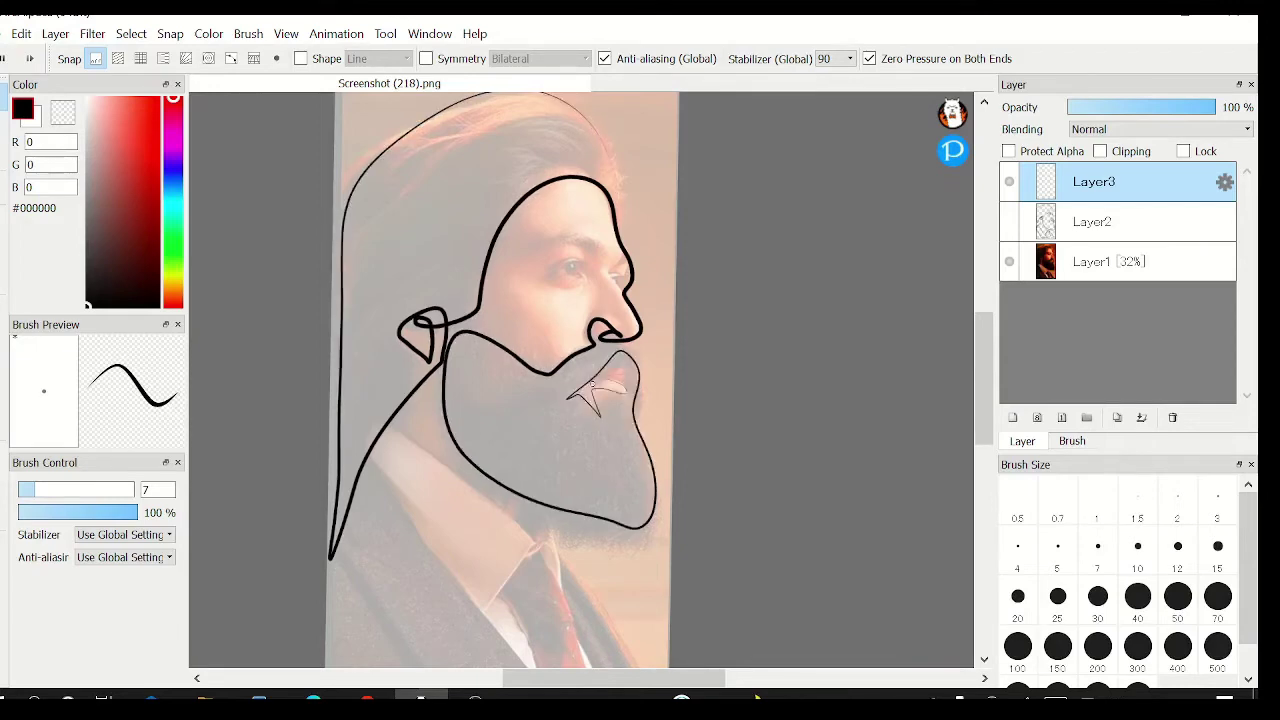
left_click(1009, 261)
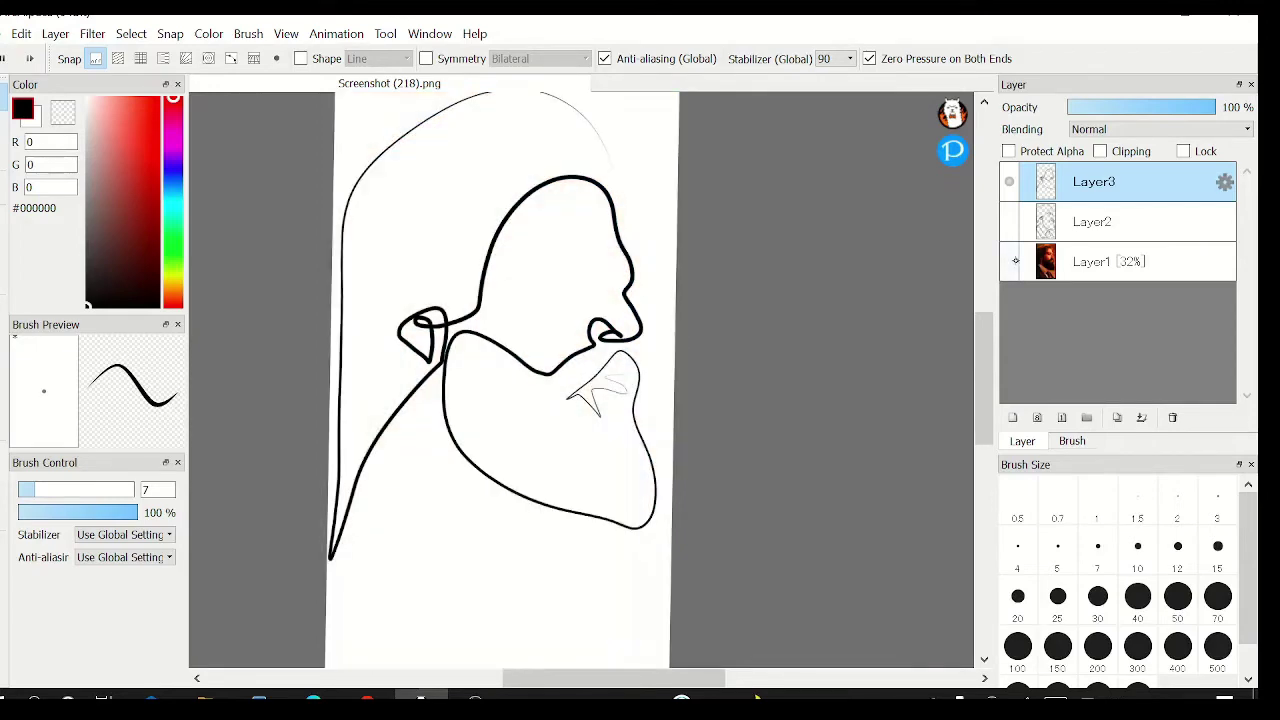
left_click(1009, 261)
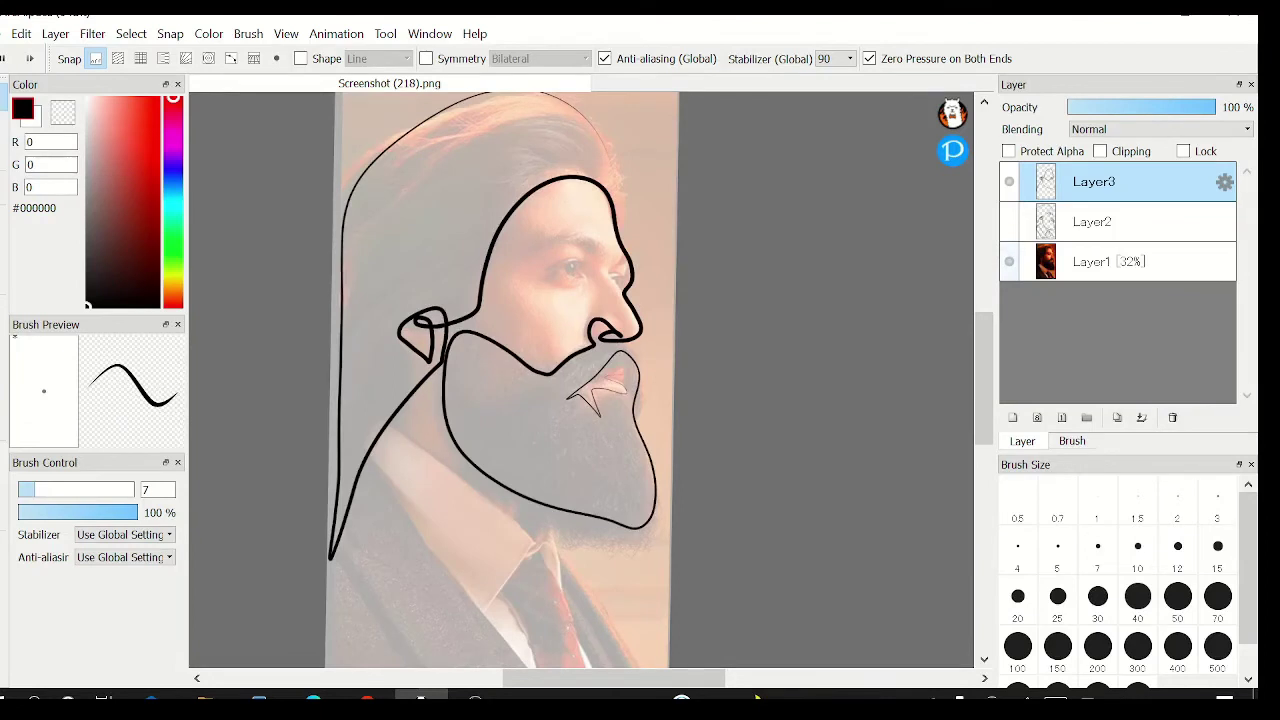
Trace the collar, tie and jacket of the second version on Layer3, and check the drawing without the photo
mouse_move(388, 425)
left_mouse_down()
mouse_move(529, 544)
mouse_move(491, 602)
mouse_move(370, 455)
mouse_move(450, 578)
mouse_move(538, 665)
mouse_move(507, 605)
mouse_move(541, 542)
mouse_move(562, 582)
mouse_move(551, 526)
mouse_move(628, 663)
mouse_move(596, 665)
mouse_move(537, 554)
mouse_move(547, 584)
mouse_move(517, 625)
mouse_move(543, 674)
mouse_move(578, 646)
left_mouse_up()
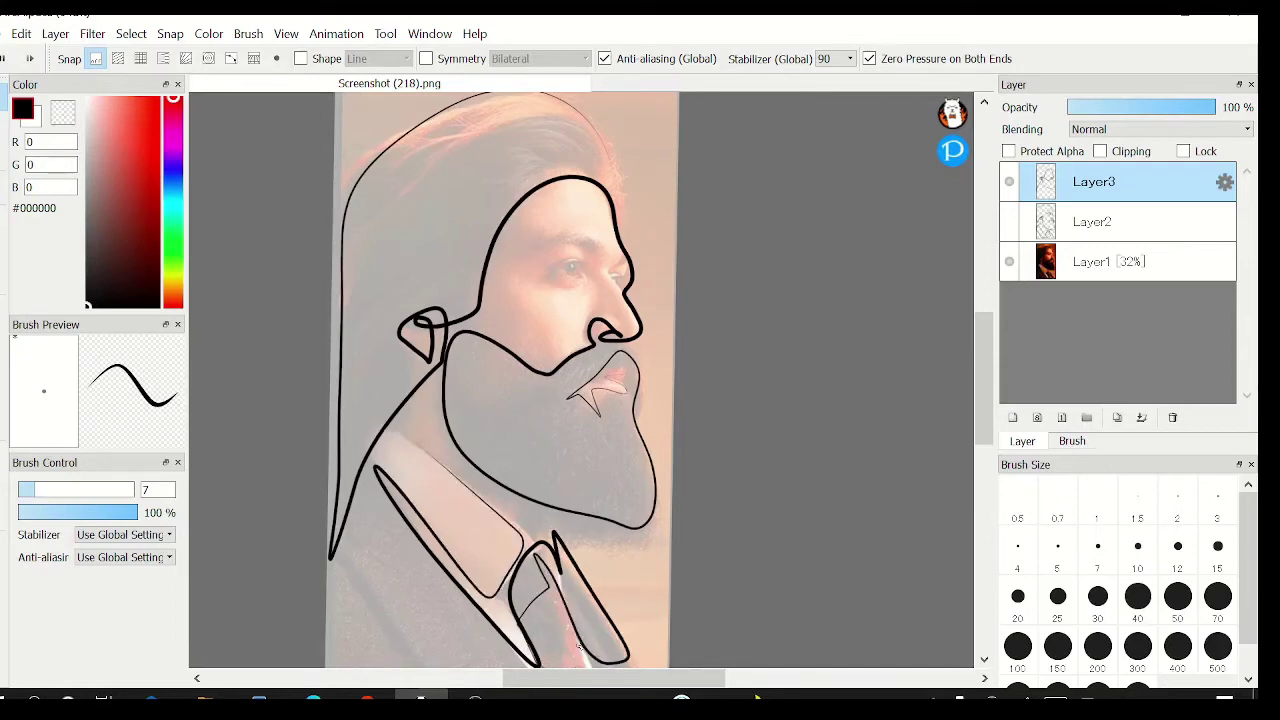
left_click_drag(336, 548, 415, 660)
left_click(1009, 181)
left_click(1009, 181)
left_click(1011, 261)
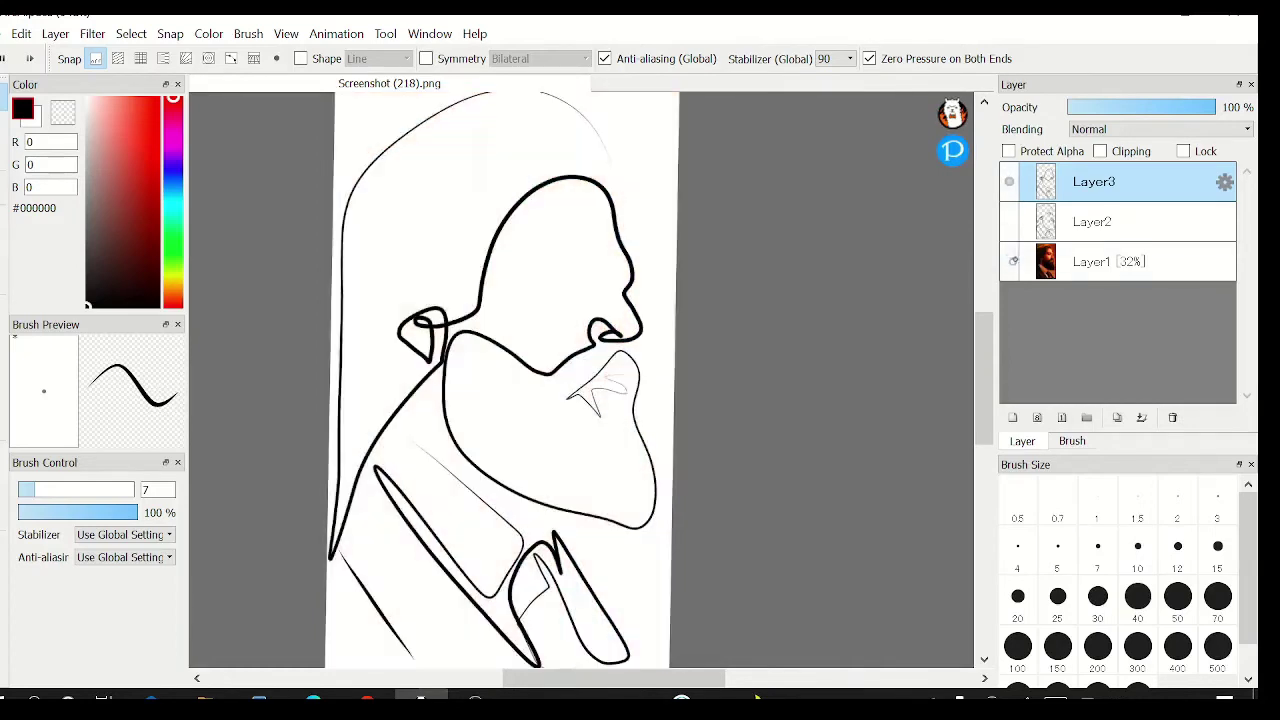
Trace a third version of the head, face, beard, collar and jacket on a new layer above the photo
mouse_move(612, 328)
left_mouse_down()
mouse_move(587, 330)
mouse_move(630, 341)
mouse_move(609, 280)
mouse_move(623, 250)
mouse_move(629, 274)
mouse_move(612, 278)
mouse_move(626, 267)
left_mouse_up()
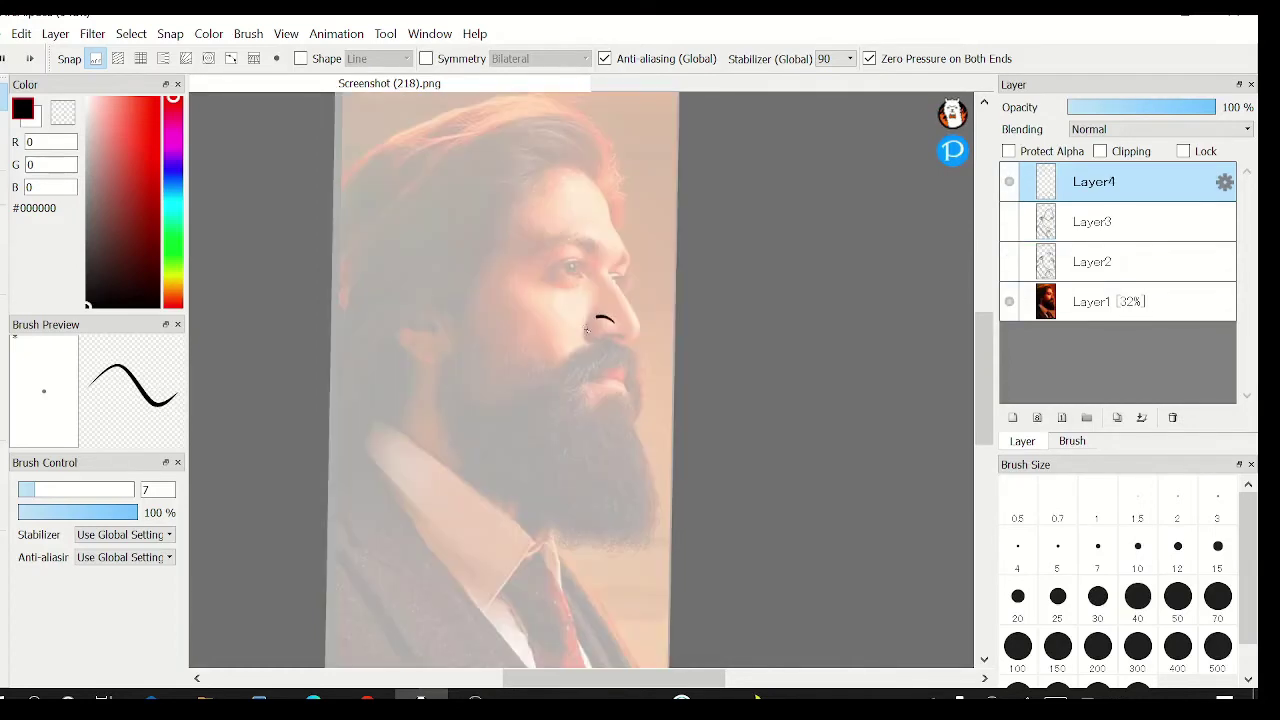
mouse_move(612, 220)
left_mouse_down()
mouse_move(582, 174)
mouse_move(518, 202)
mouse_move(470, 339)
mouse_move(554, 400)
mouse_move(579, 366)
mouse_move(626, 343)
mouse_move(644, 416)
mouse_move(623, 382)
mouse_move(598, 378)
mouse_move(623, 367)
mouse_move(620, 392)
mouse_move(591, 390)
mouse_move(601, 377)
mouse_move(578, 388)
mouse_move(547, 437)
mouse_move(539, 522)
mouse_move(546, 539)
mouse_move(650, 543)
mouse_move(664, 525)
mouse_move(651, 474)
mouse_move(614, 421)
mouse_move(564, 461)
mouse_move(527, 541)
mouse_move(439, 426)
mouse_move(458, 329)
mouse_move(441, 310)
mouse_move(394, 341)
mouse_move(434, 364)
mouse_move(441, 330)
mouse_move(424, 322)
mouse_move(378, 358)
mouse_move(346, 464)
mouse_move(349, 174)
mouse_move(392, 142)
mouse_move(528, 98)
mouse_move(569, 99)
mouse_move(617, 138)
mouse_move(392, 142)
mouse_move(520, 97)
mouse_move(590, 105)
mouse_move(622, 224)
mouse_move(540, 248)
mouse_move(522, 268)
mouse_move(585, 246)
mouse_move(590, 262)
mouse_move(548, 274)
mouse_move(577, 261)
mouse_move(590, 286)
mouse_move(546, 279)
left_mouse_up()
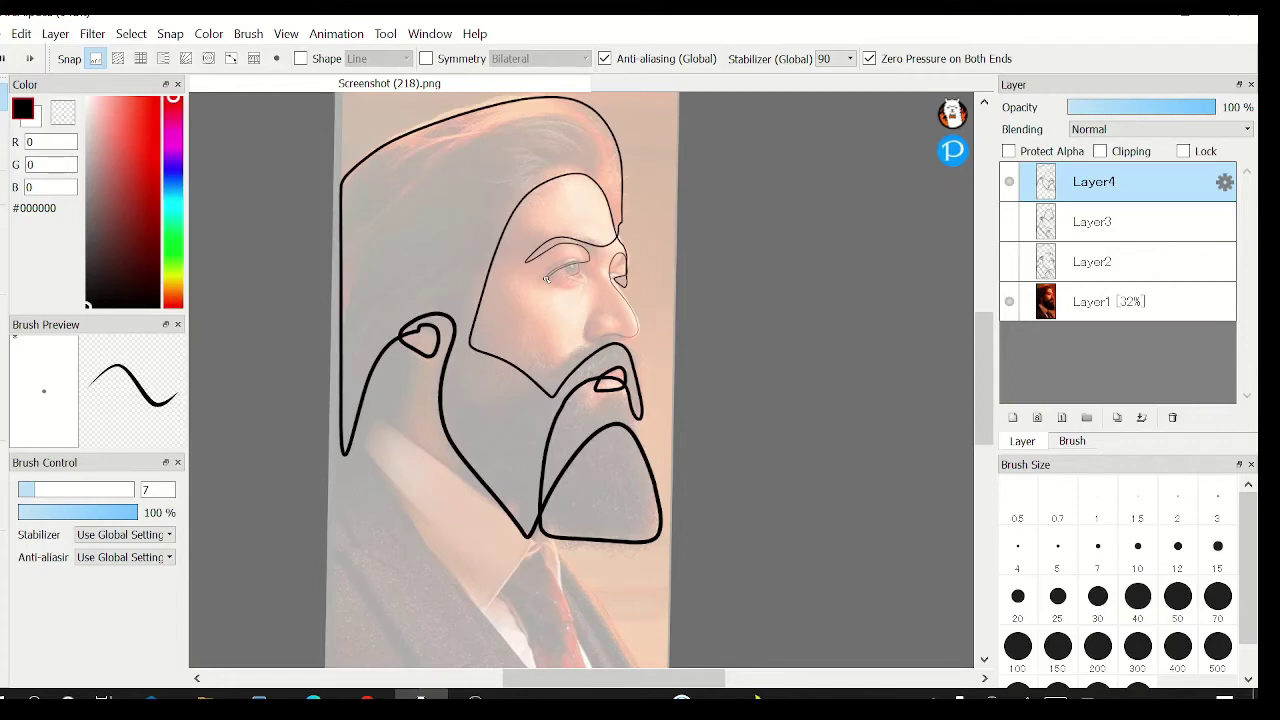
mouse_move(633, 661)
left_mouse_down()
mouse_move(552, 545)
mouse_move(554, 577)
mouse_move(526, 546)
mouse_move(483, 611)
mouse_move(453, 606)
mouse_move(352, 438)
mouse_move(376, 414)
mouse_move(513, 526)
mouse_move(489, 570)
mouse_move(376, 464)
mouse_move(538, 677)
mouse_move(463, 670)
left_mouse_up()
mouse_move(363, 617)
left_mouse_down()
mouse_move(325, 496)
mouse_move(372, 559)
mouse_move(472, 636)
mouse_move(519, 647)
mouse_move(529, 632)
mouse_move(507, 578)
mouse_move(518, 610)
mouse_move(549, 609)
mouse_move(548, 585)
mouse_move(592, 671)
left_mouse_up()
left_click_drag(522, 626, 521, 615)
left_click(1011, 302)
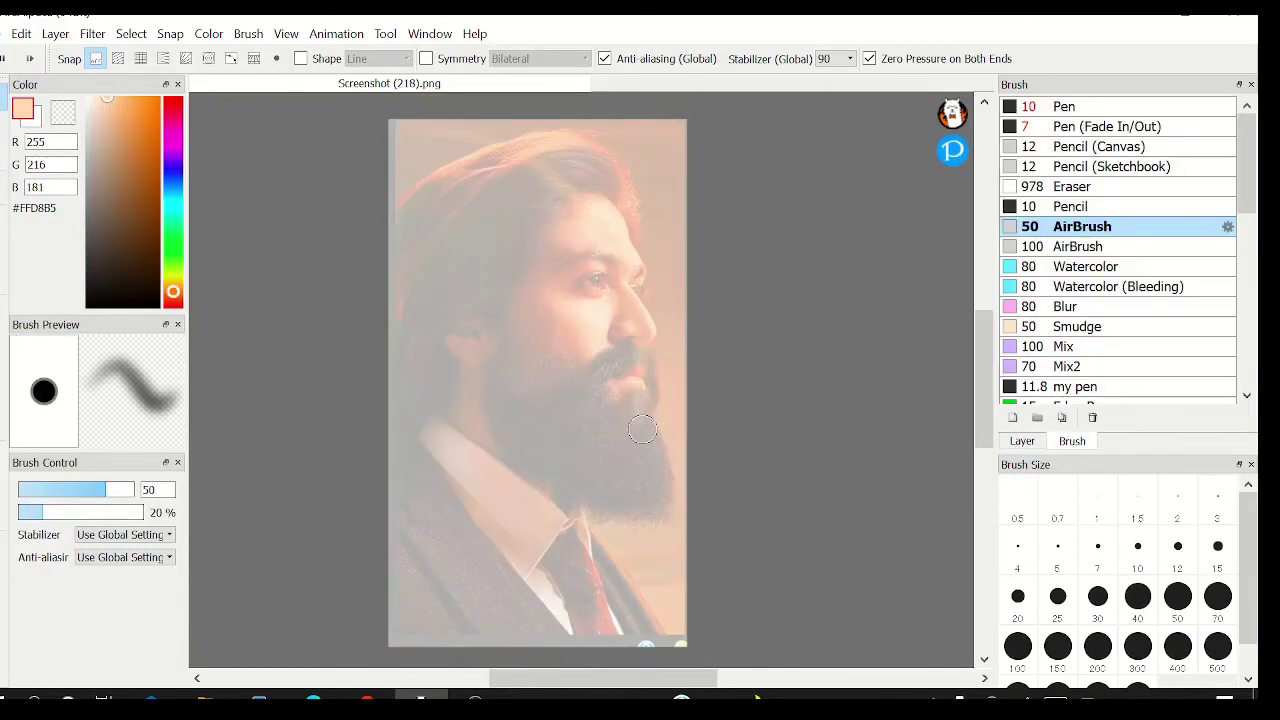
Airbrush a soft peach-to-orange background over the whole canvas on Layer5, using brush size 300 and starting from #FFD8B5
left_click(1137, 646)
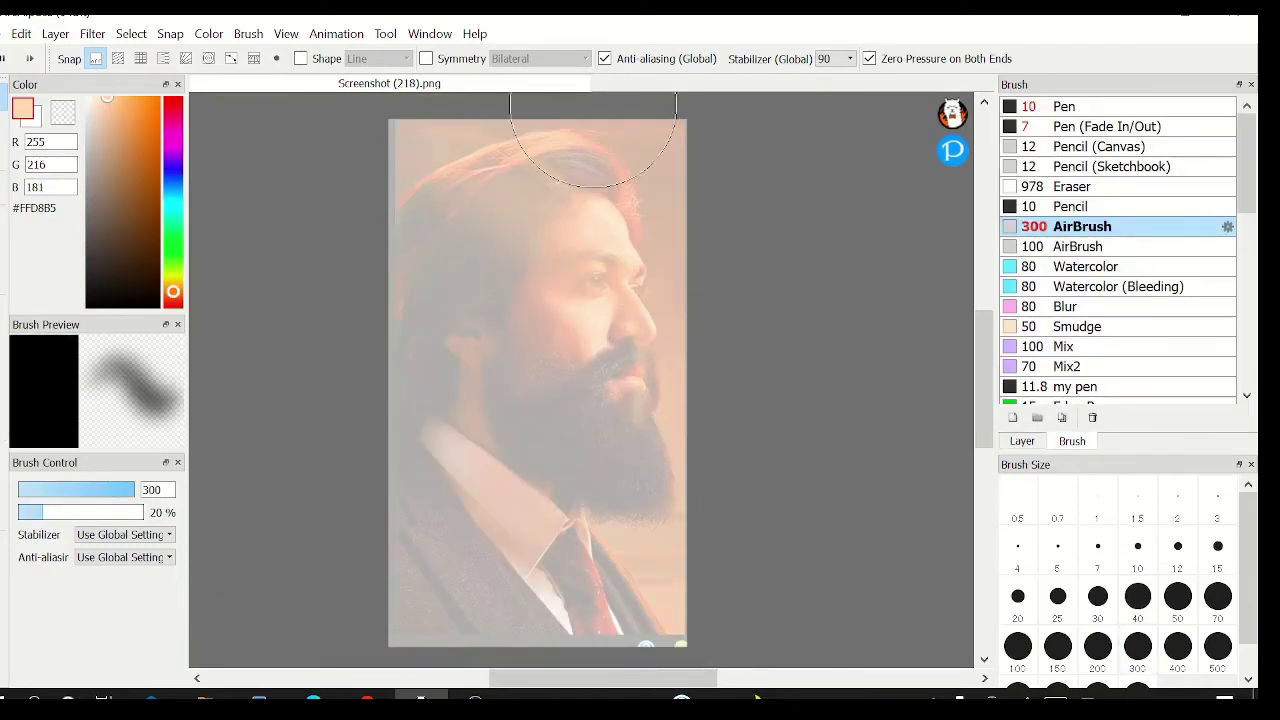
mouse_move(593, 104)
left_mouse_down()
mouse_move(669, 437)
mouse_move(633, 229)
mouse_move(592, 115)
mouse_move(664, 342)
mouse_move(641, 165)
mouse_move(513, 94)
mouse_move(513, 121)
mouse_move(670, 360)
mouse_move(454, 132)
left_mouse_up()
left_click(1022, 440)
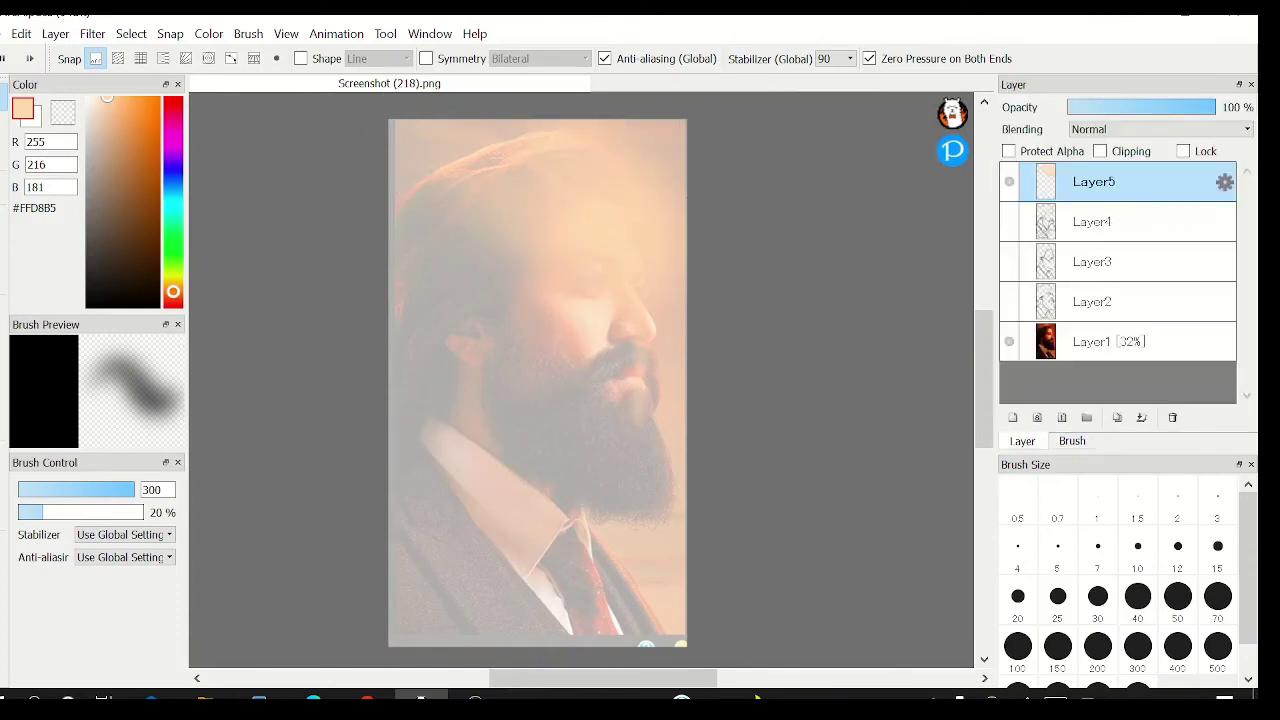
left_click(1007, 341)
left_click(1072, 440)
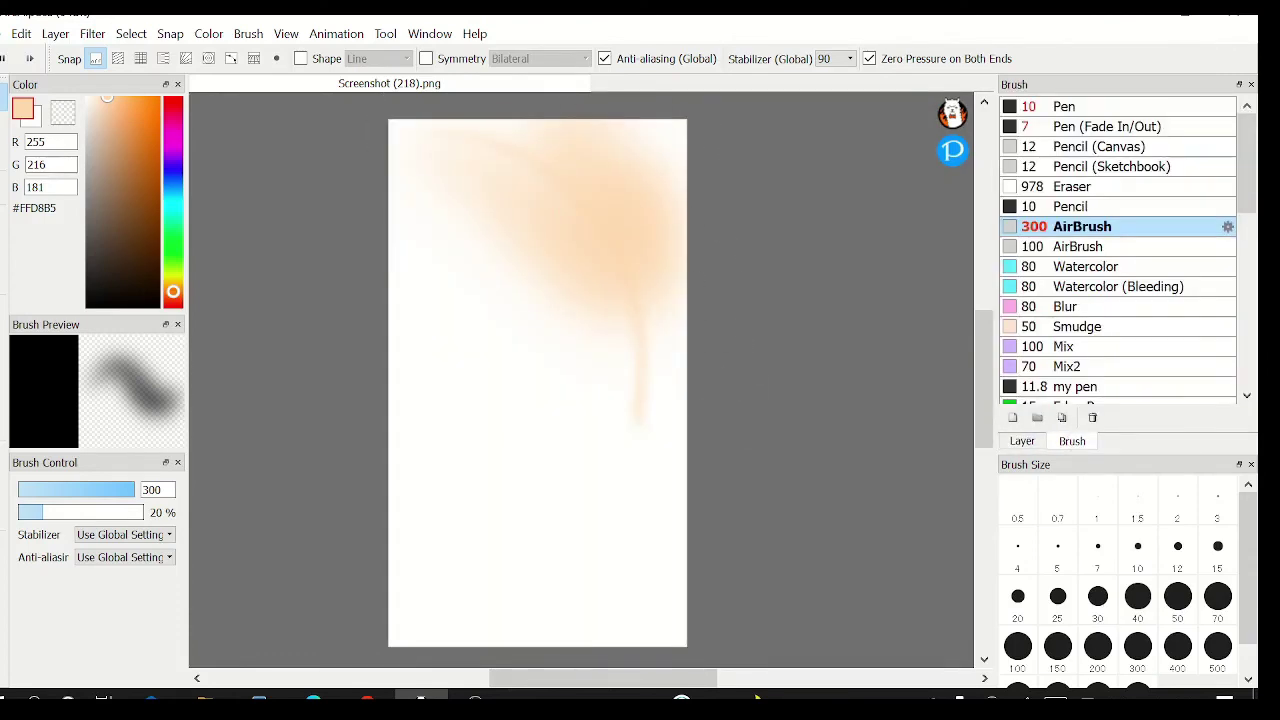
mouse_move(460, 160)
left_mouse_down()
mouse_move(657, 429)
mouse_move(643, 406)
mouse_move(683, 426)
mouse_move(660, 94)
mouse_move(540, 95)
mouse_move(657, 528)
mouse_move(660, 438)
mouse_move(680, 586)
mouse_move(666, 634)
left_mouse_up()
Move the painted background layer directly above Layer1 and preview the Layer2 and Layer4 line art over it
mouse_move(1095, 182)
left_mouse_down()
mouse_move(1123, 234)
mouse_move(1107, 318)
left_mouse_up()
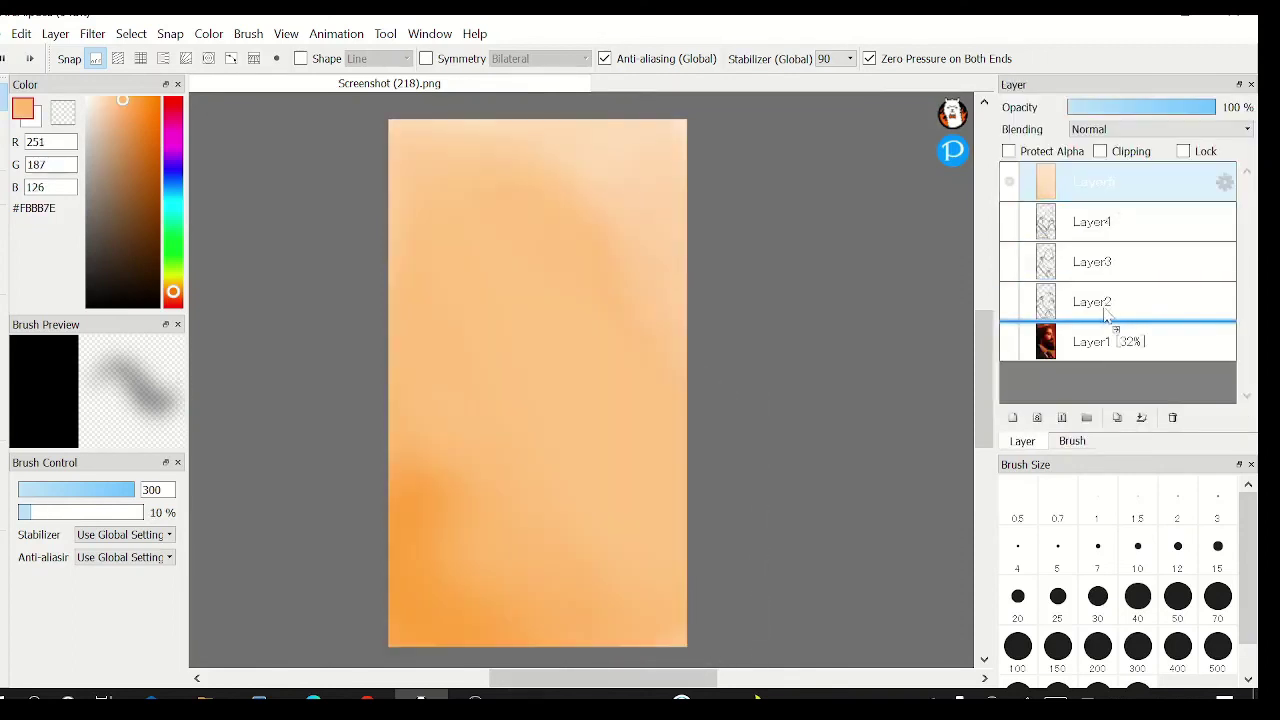
left_click(1009, 261)
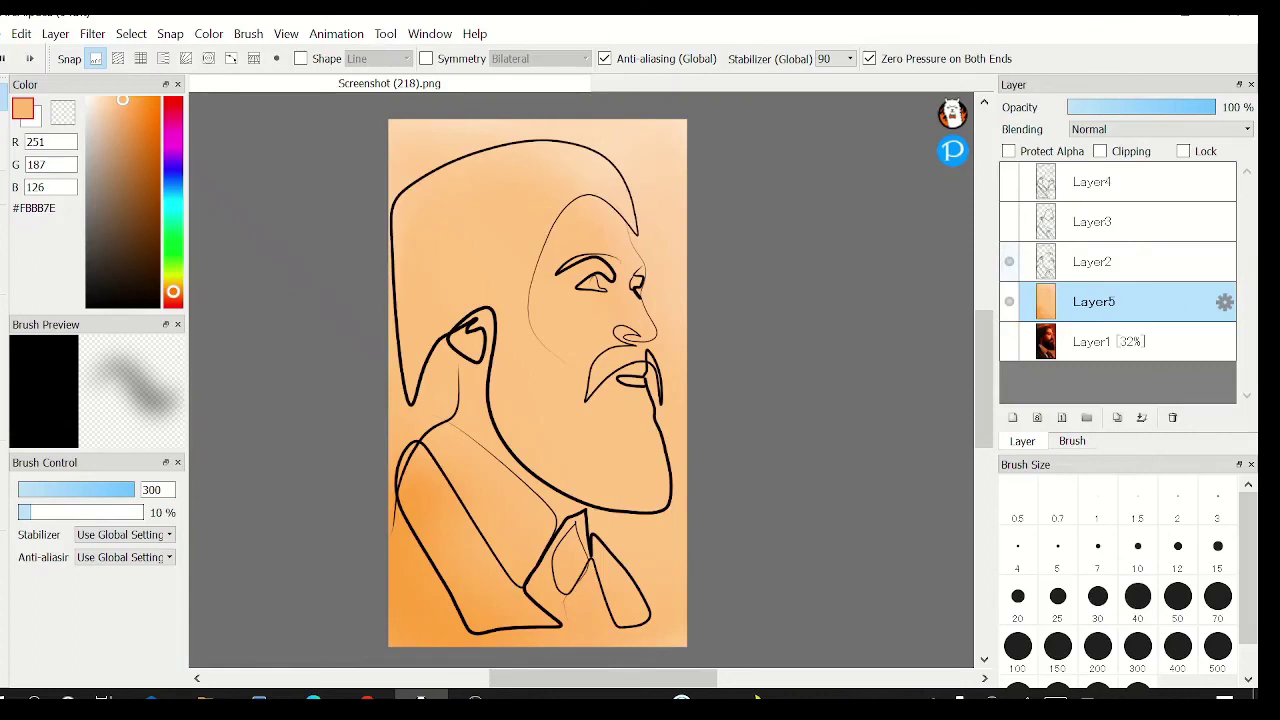
left_click(1009, 261)
left_click(1011, 181)
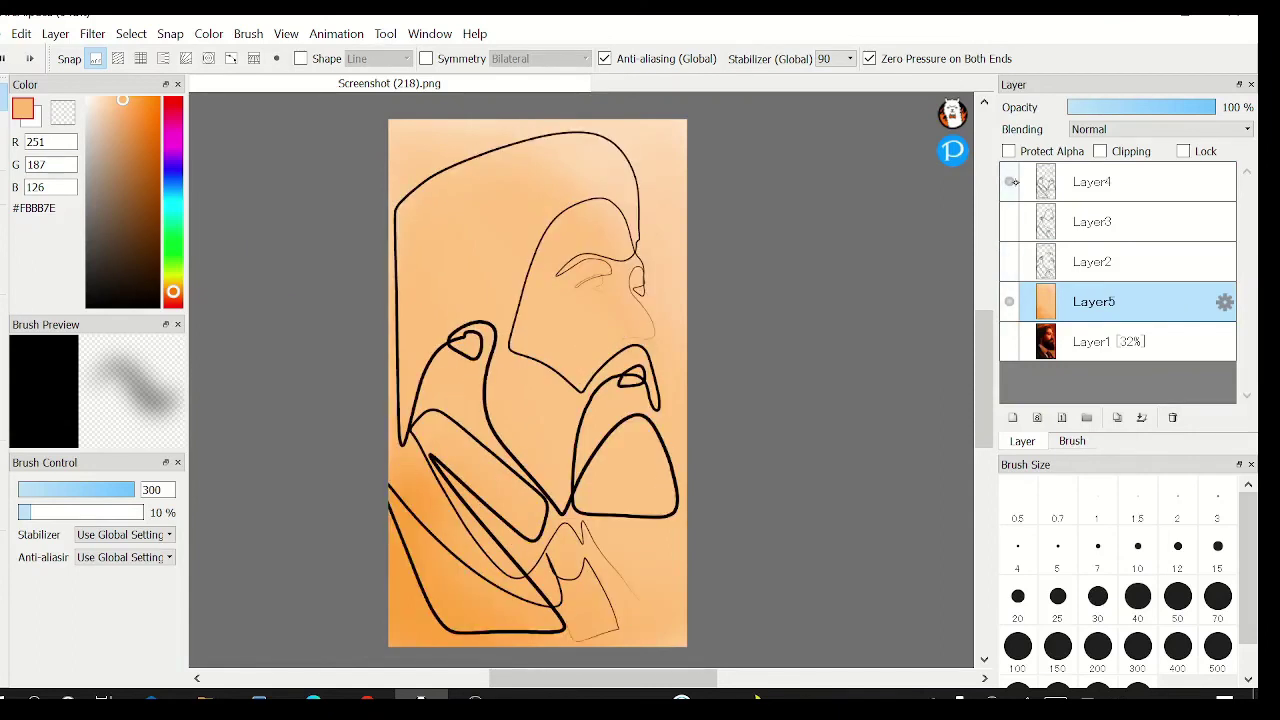
Handwrite a two-line signature starting with "Captured" in black on the jacket with a 7-size brush, and hide the Layer6 version
mouse_move(371, 371)
left_mouse_down()
mouse_move(389, 418)
mouse_move(404, 414)
left_mouse_up()
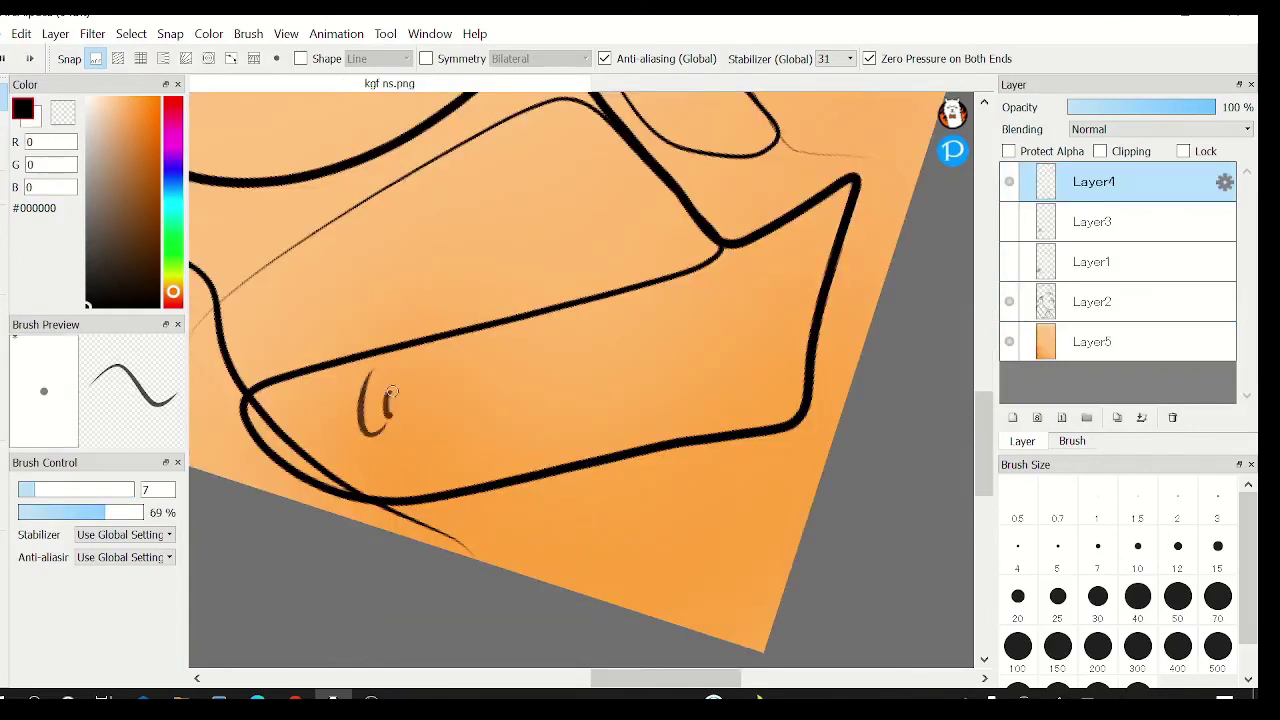
left_click_drag(411, 346, 410, 432)
left_click_drag(410, 370, 416, 395)
mouse_move(432, 346)
left_mouse_down()
mouse_move(424, 375)
mouse_move(441, 361)
mouse_move(451, 390)
mouse_move(465, 387)
mouse_move(479, 360)
mouse_move(491, 378)
mouse_move(546, 333)
mouse_move(546, 296)
left_mouse_up()
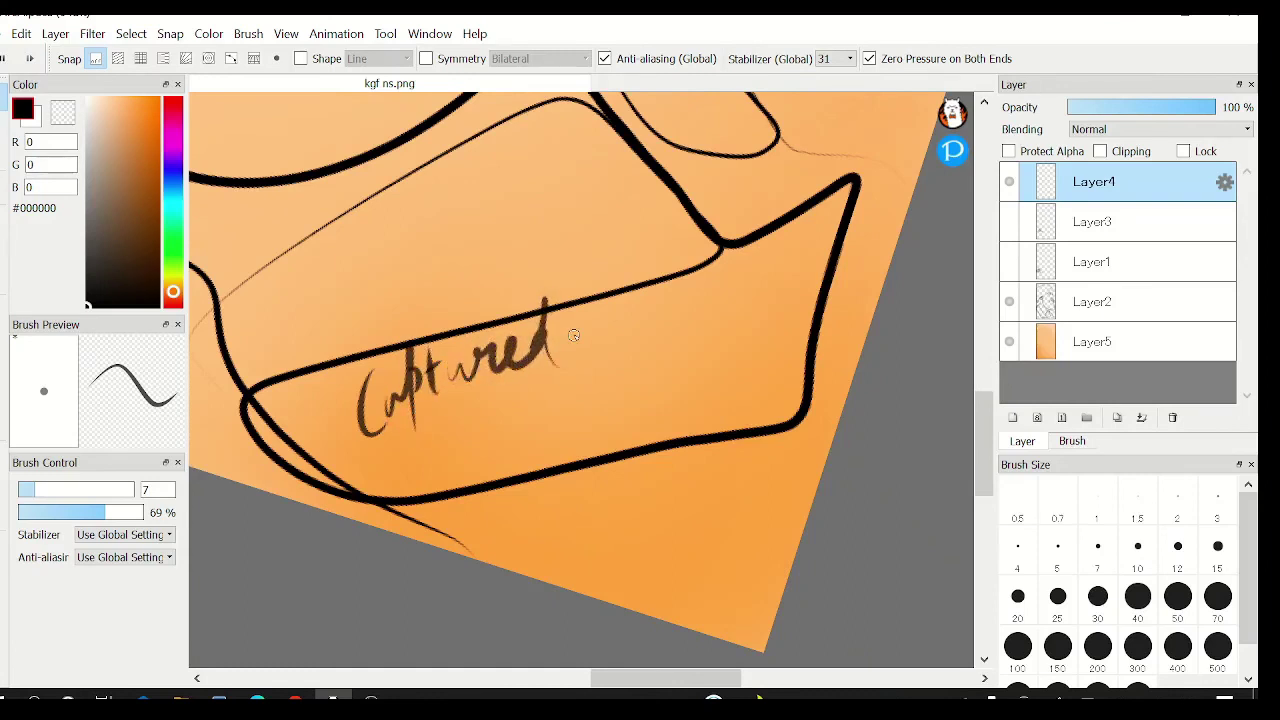
left_click_drag(414, 408, 480, 484)
mouse_move(466, 414)
left_mouse_down()
mouse_move(410, 462)
mouse_move(492, 432)
left_mouse_up()
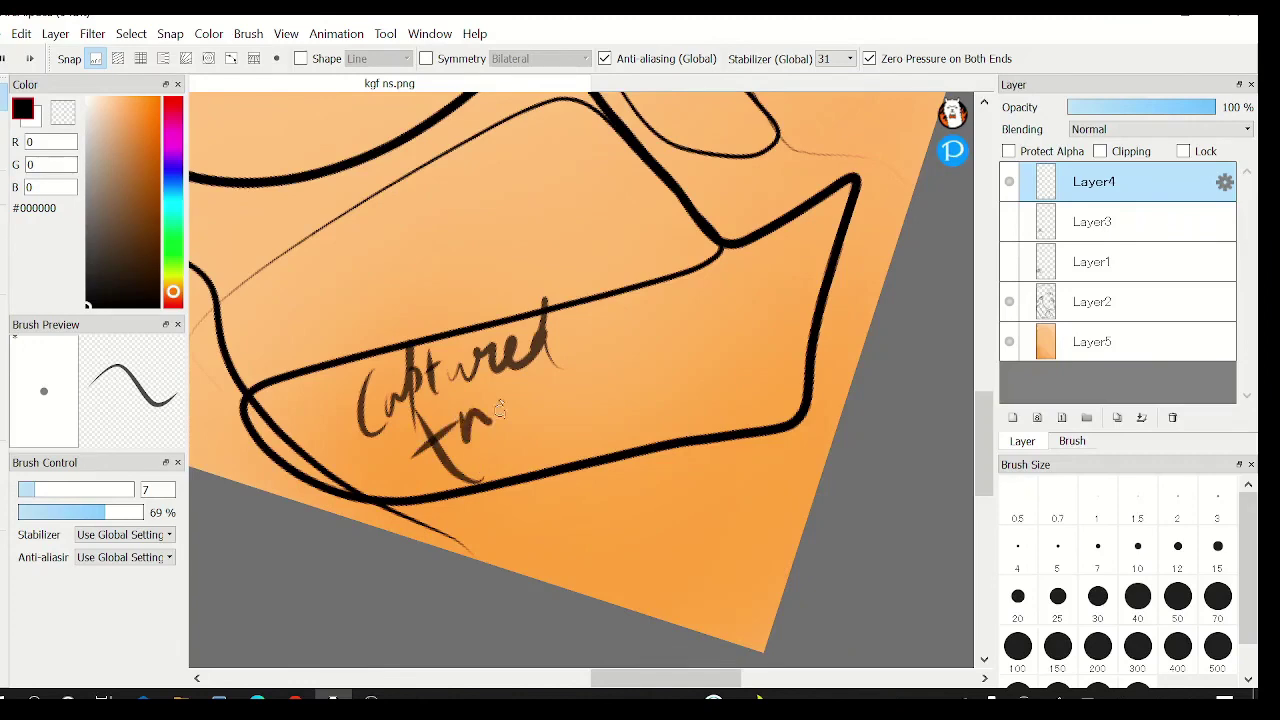
left_click_drag(508, 382, 510, 438)
scroll(484, 407, "down", 2)
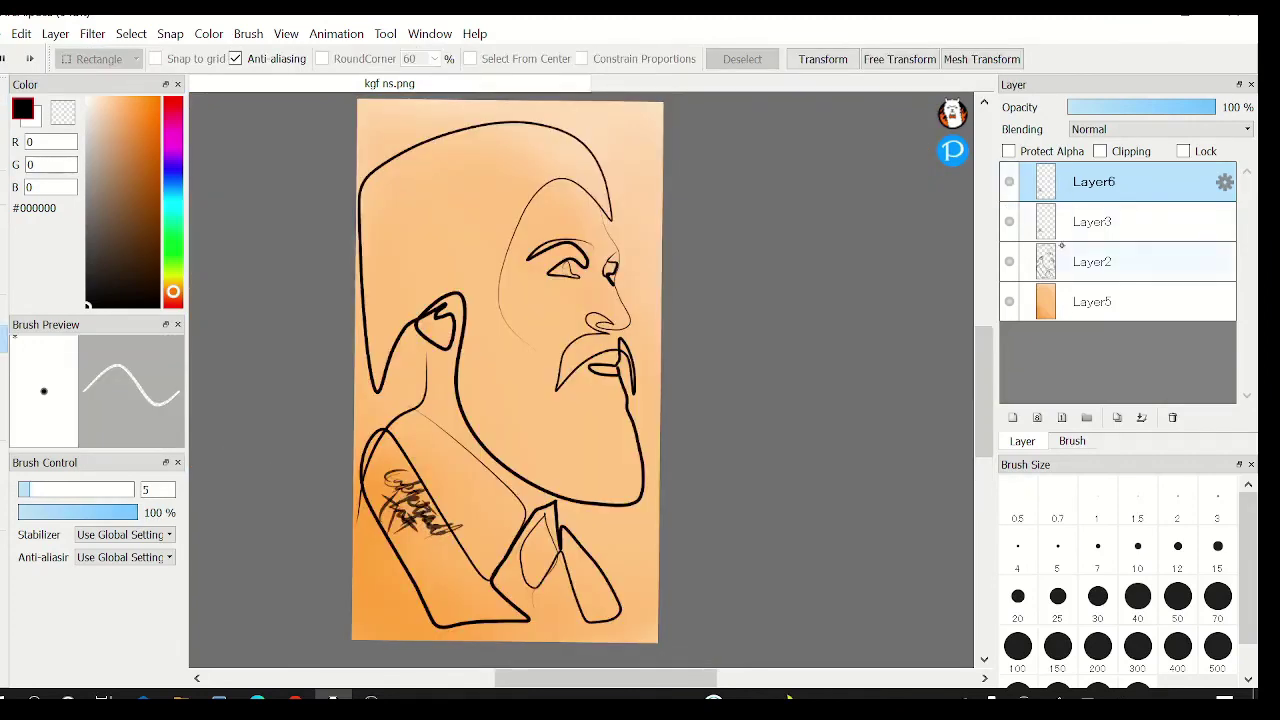
left_click(1009, 181)
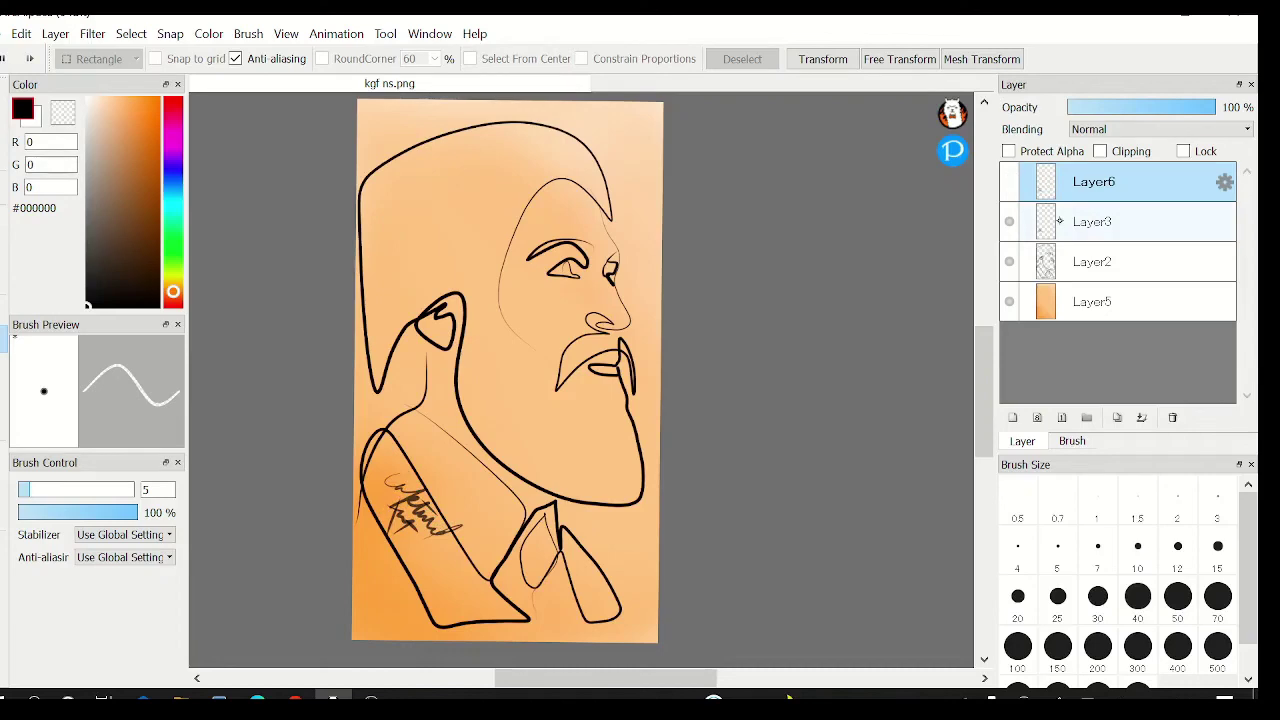